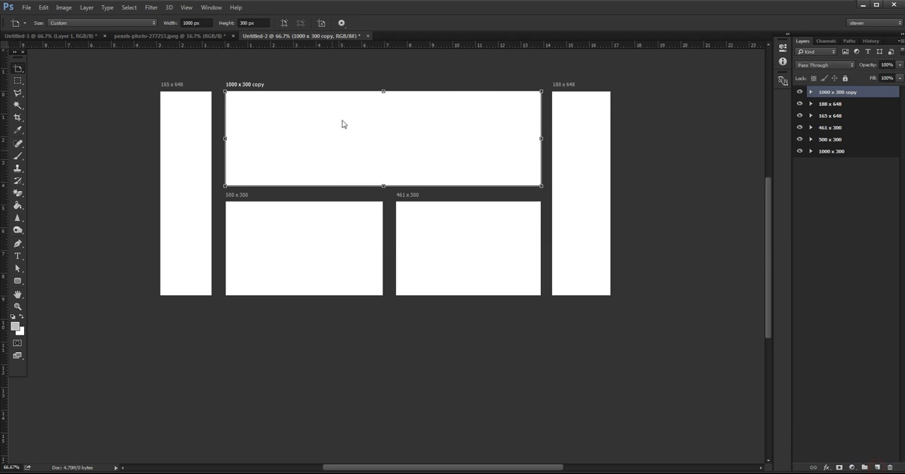
- Move the 1000 x 300 copy artboard below the others and resize it to 1426 x 321 px, spanning the layout's full width
drag(383, 90, 383, 411)
drag(384, 185, 386, 309)
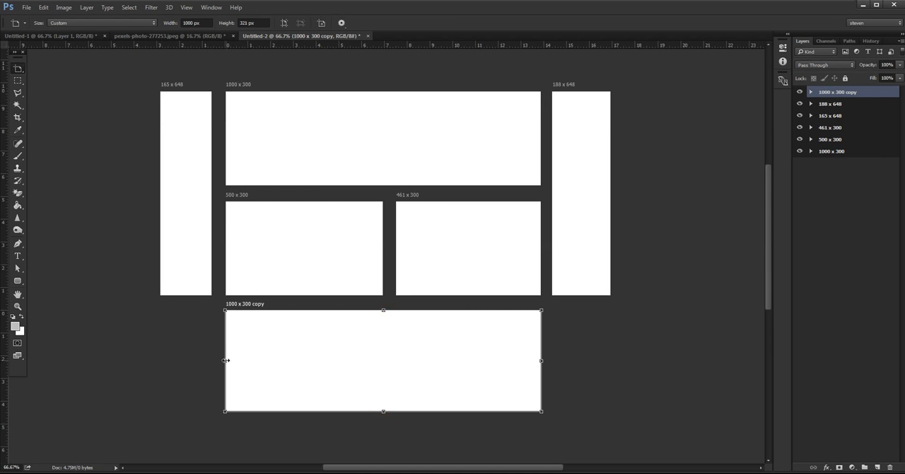
drag(225, 360, 160, 361)
drag(542, 360, 611, 360)
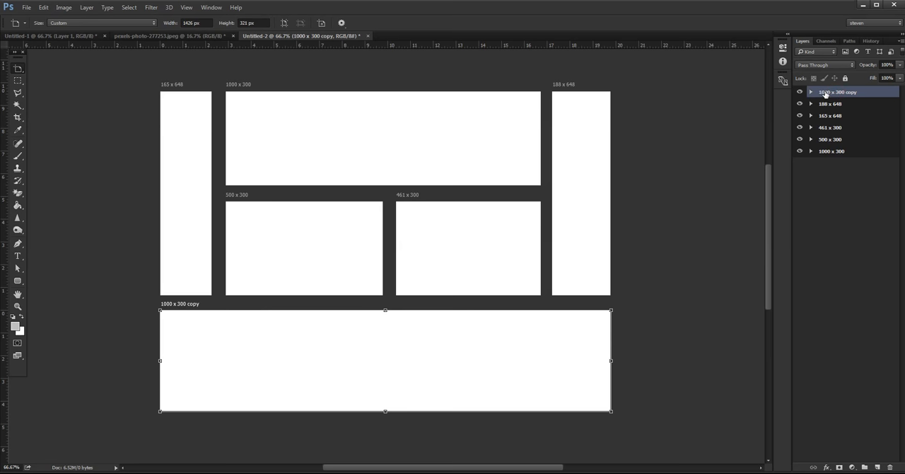
- Rename the 1000 x 300 copy artboard as 1426 x 321
click(824, 217)
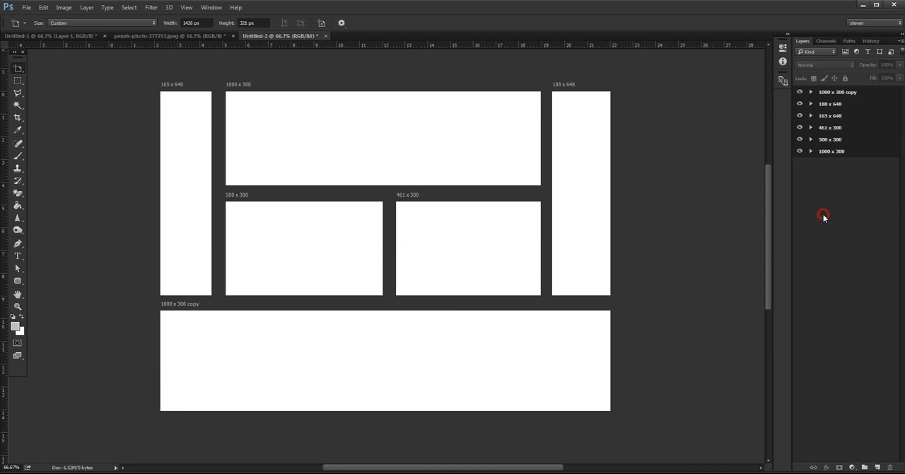
click(843, 95)
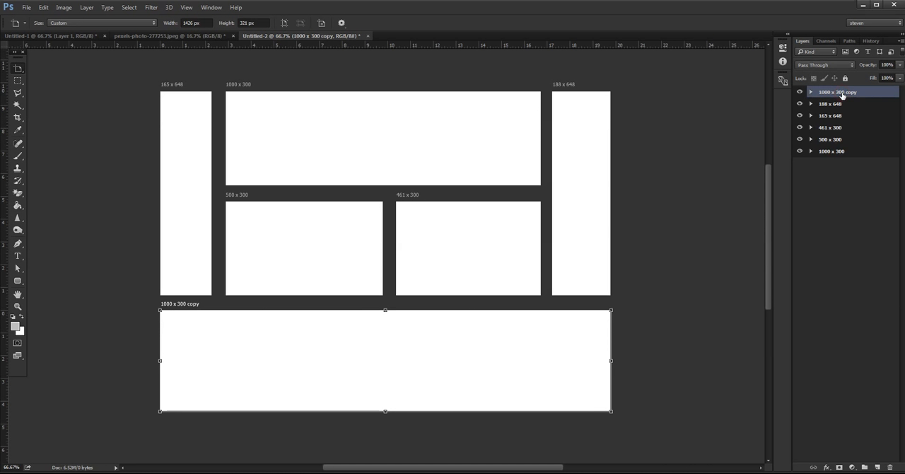
double_click(842, 95)
text(1426 x 321)
click(840, 224)
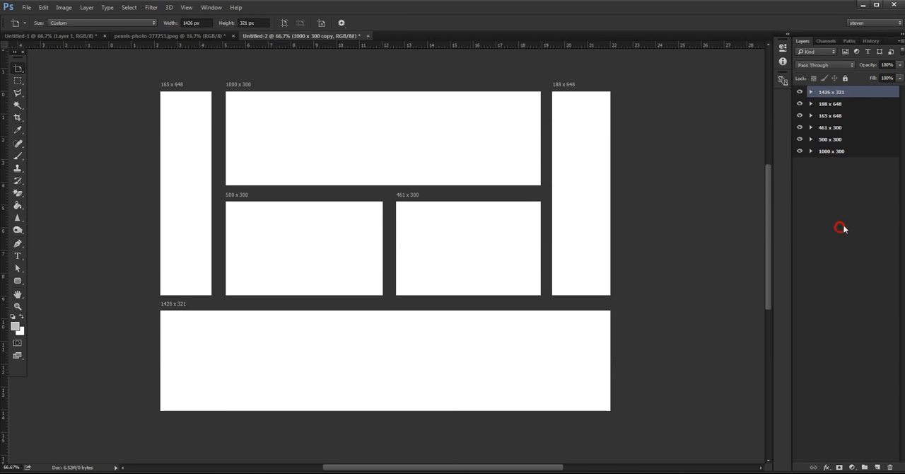
- Copy the spice photo from pexels-photo-277253.jpeg into the Untitled-2 artboard document
click(163, 36)
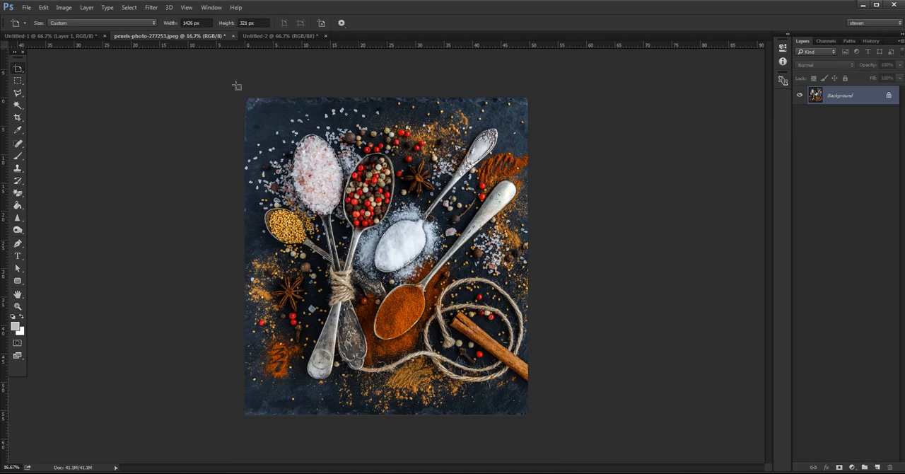
drag(19, 69, 48, 68)
drag(297, 114, 355, 132)
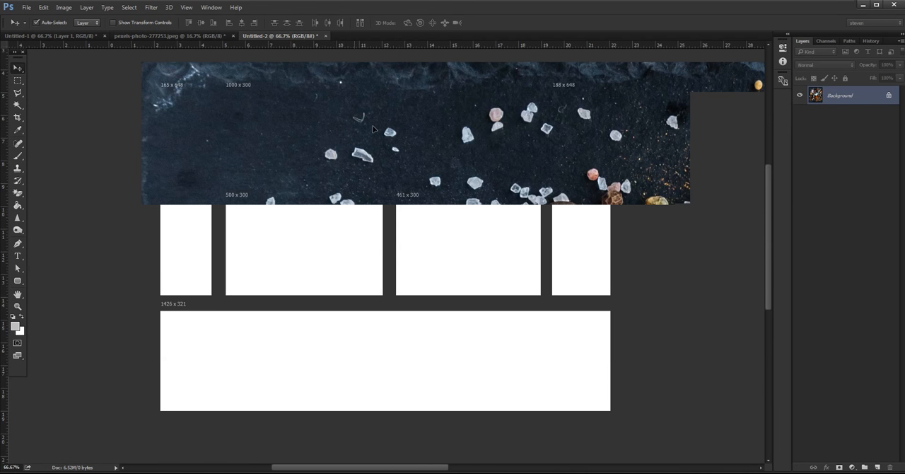
key(ctrl+minus)
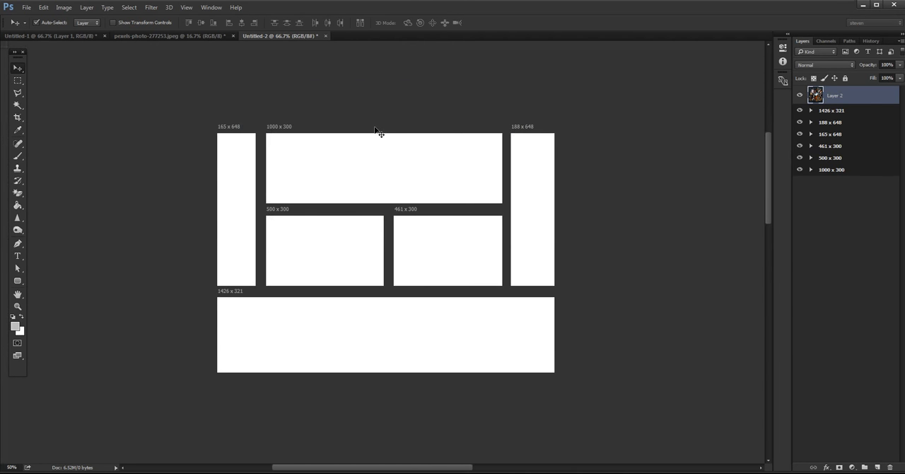
key(ctrl+r)
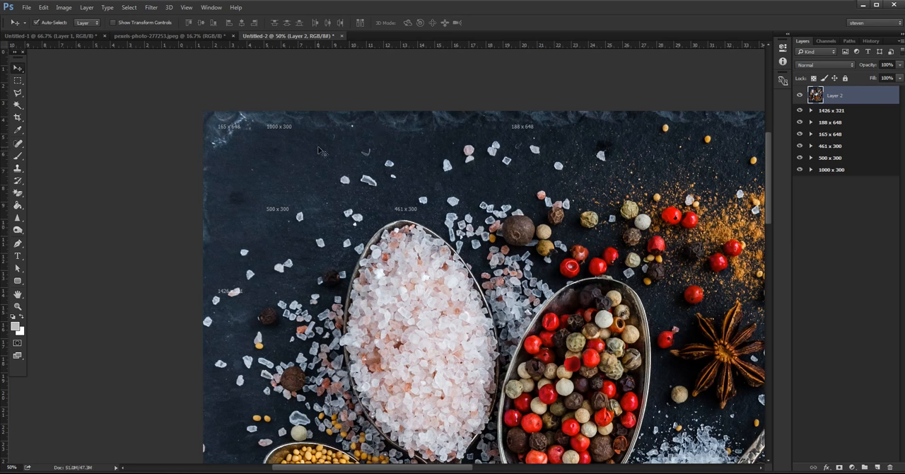
- Scale the photo to about 43.5% over the artboards and put its layer into the 1426 x 321 artboard
key(ctrl+t)
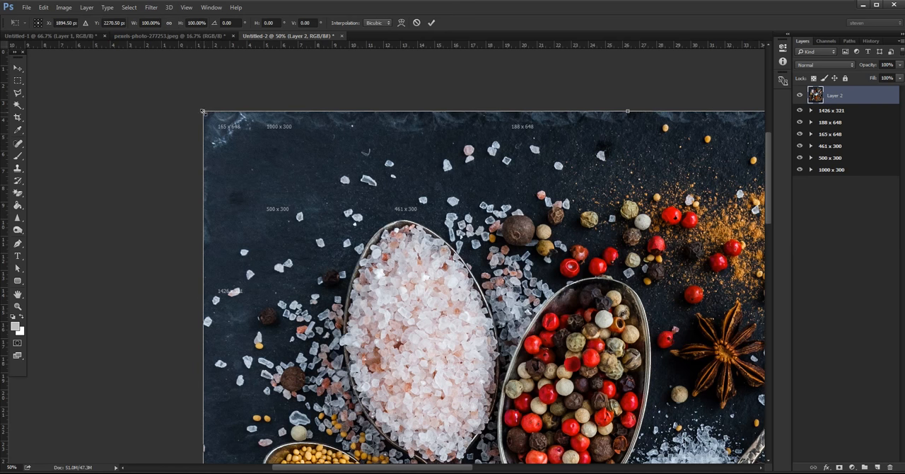
drag(202, 111, 534, 395)
drag(594, 445, 234, 180)
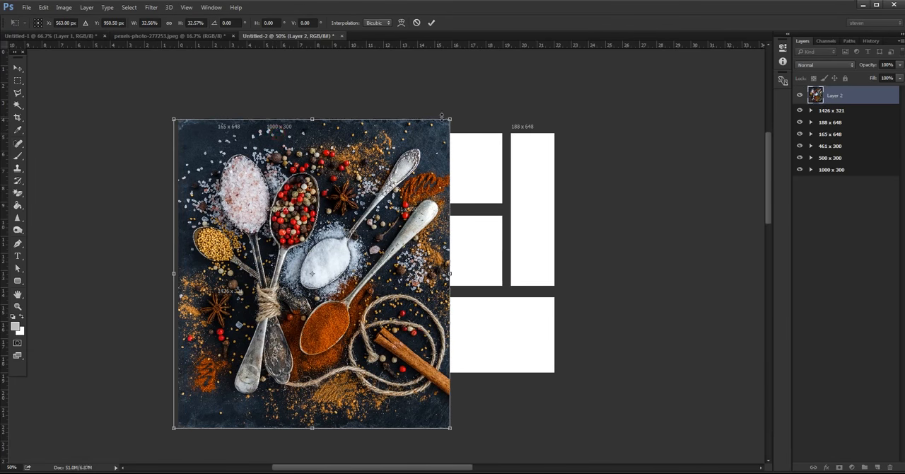
drag(455, 117, 474, 163)
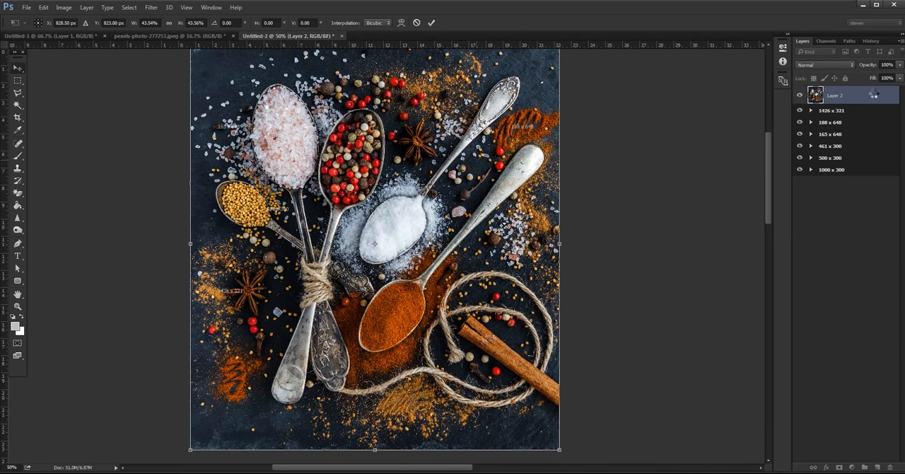
key(Return)
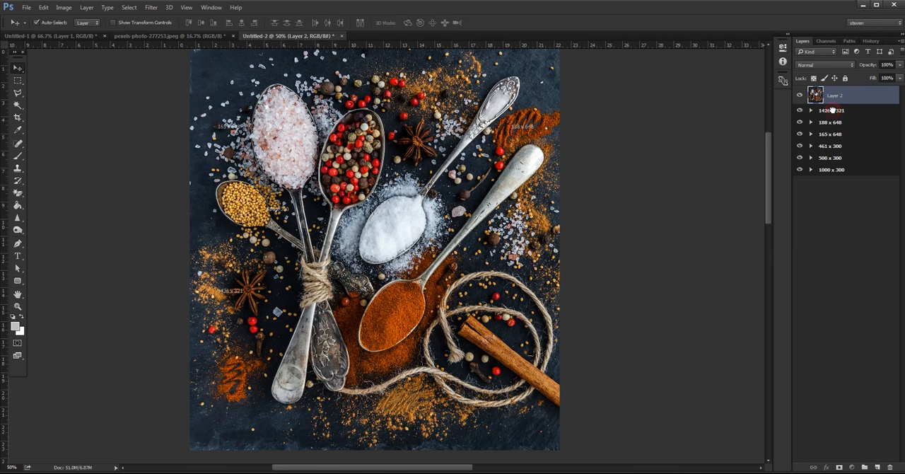
alt+click(832, 107)
drag(832, 110, 836, 106)
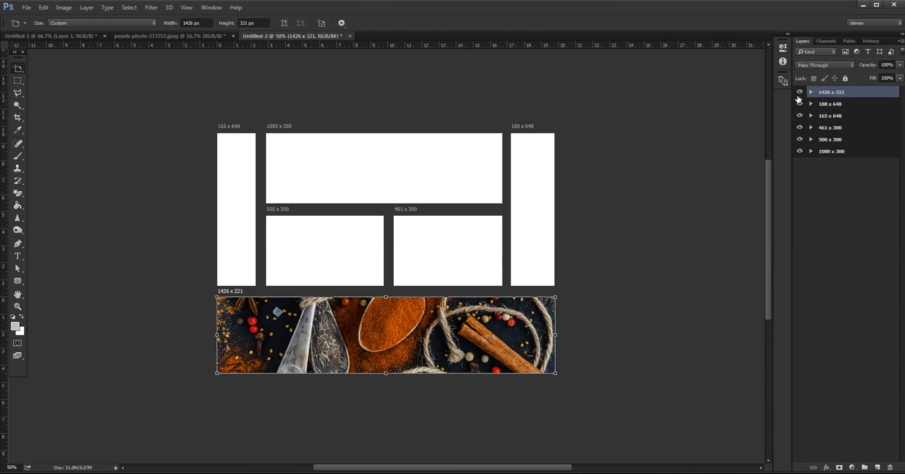
- Expand all six artboards in the layer list to show their contents
click(811, 92)
click(812, 188)
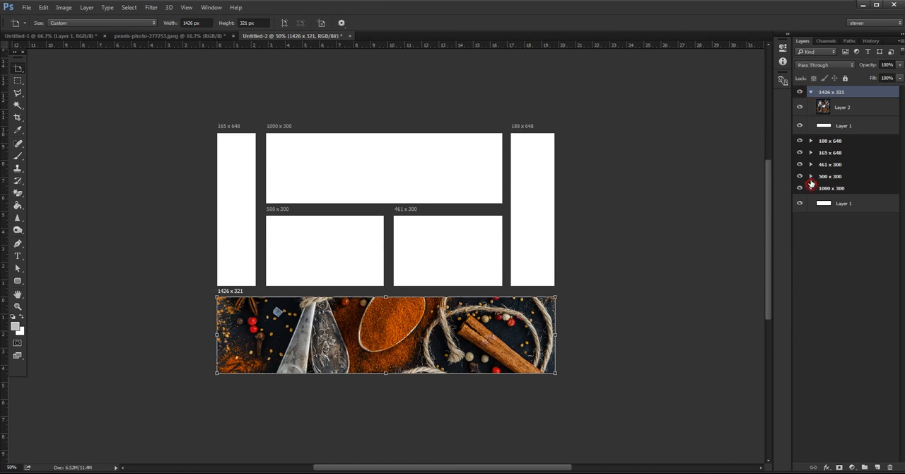
click(812, 177)
click(811, 165)
click(811, 152)
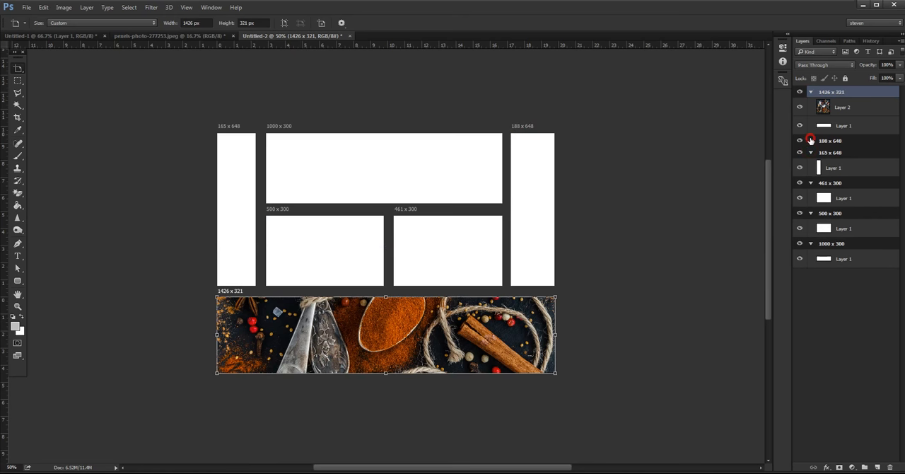
click(811, 141)
- Try to merge the photo layer with the white layer beneath it in the 1426 x 321 artboard, and undo the merge
key(v)
click(853, 106)
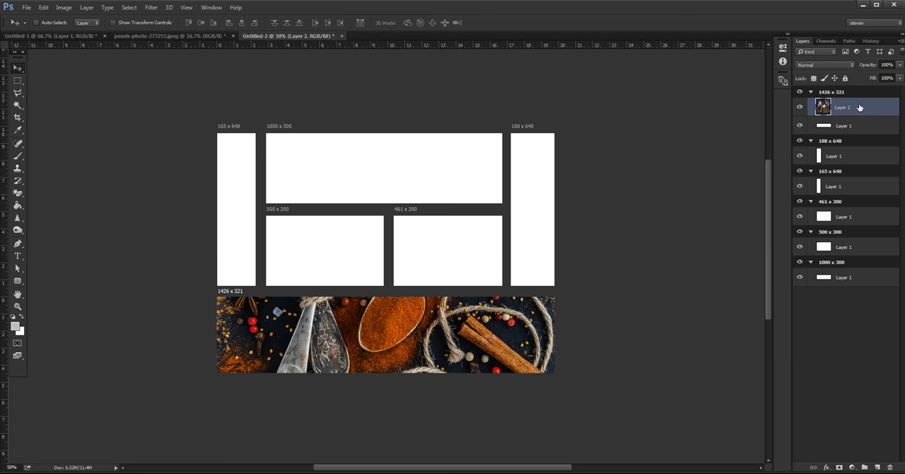
key(ctrl+e)
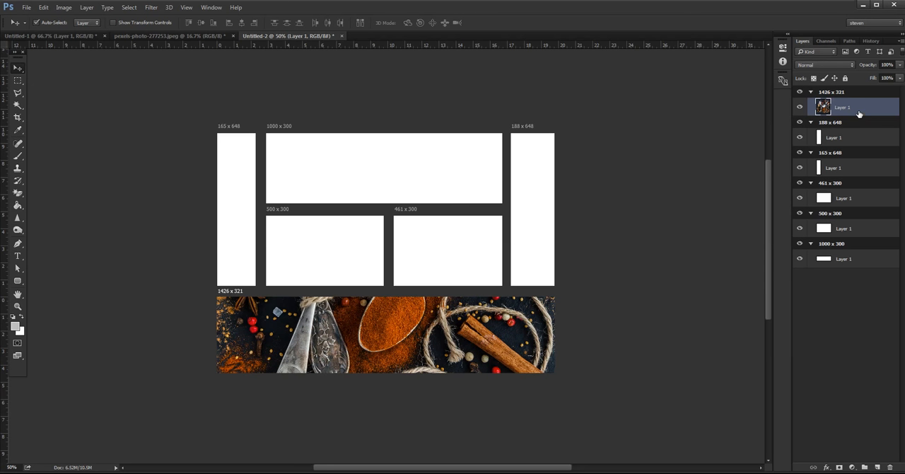
key(ctrl+z)
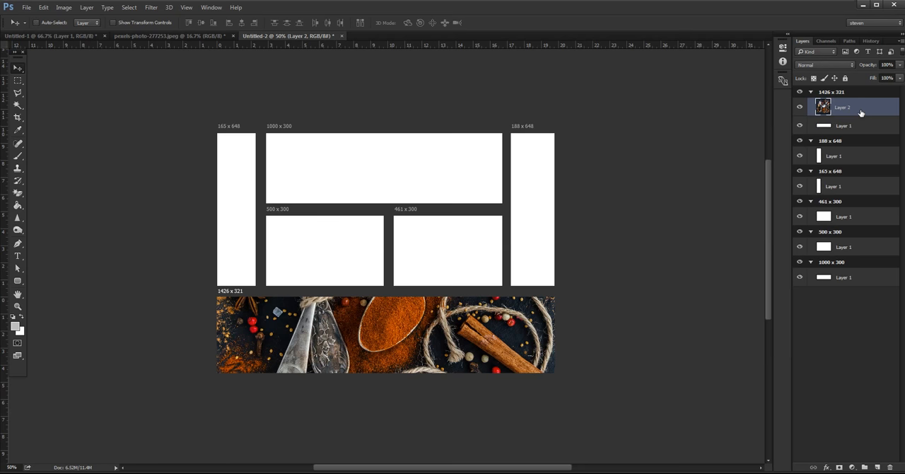
- Duplicate the photo layer into the 188 x 648, 165 x 648 and 461 x 300 artboards
key(ctrl+j)
drag(869, 106, 853, 159)
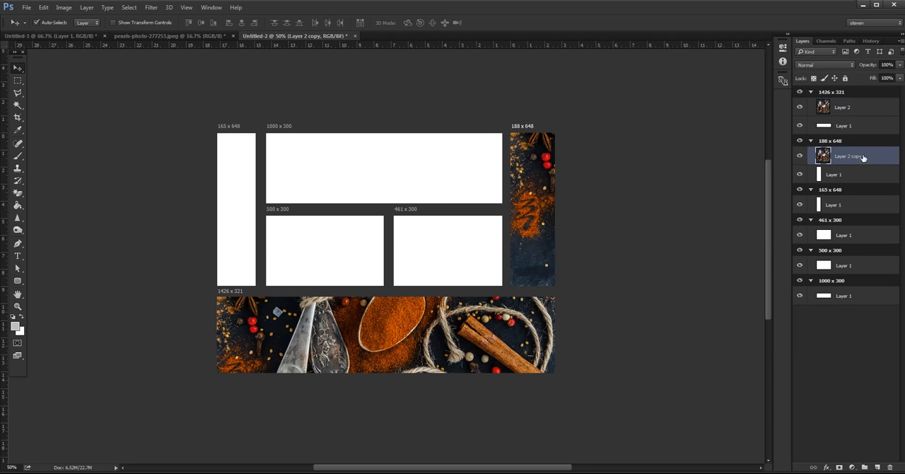
key(ctrl+j)
drag(863, 157, 873, 299)
key(ctrl+j)
key(ctrl+j)
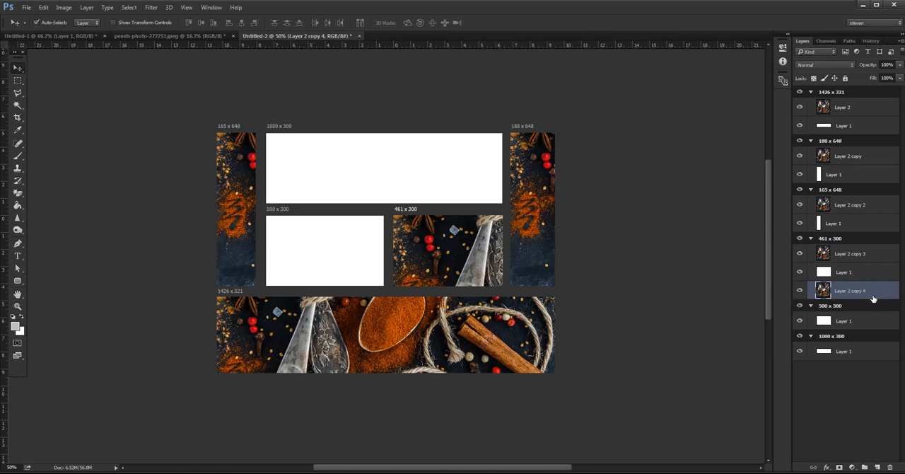
- Duplicate the photo layer into the 500 x 300 and 1000 x 300 artboards
key(ctrl+j)
drag(880, 291, 875, 324)
key(ctrl+j)
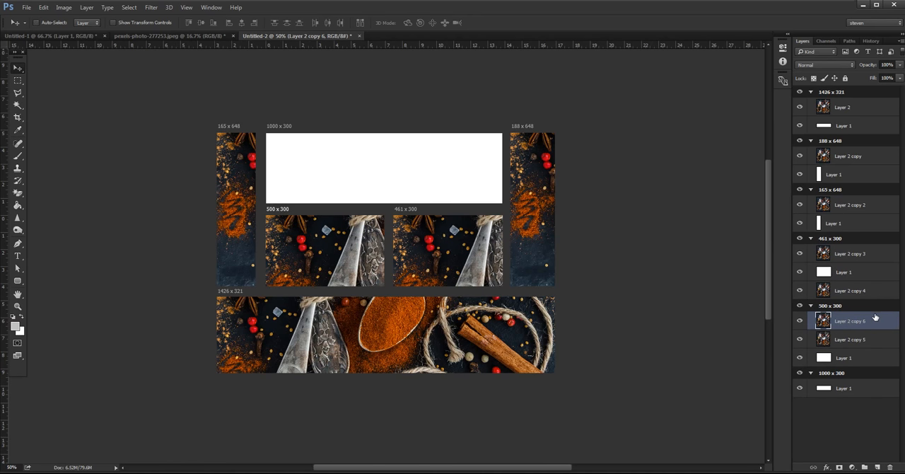
drag(876, 322, 876, 374)
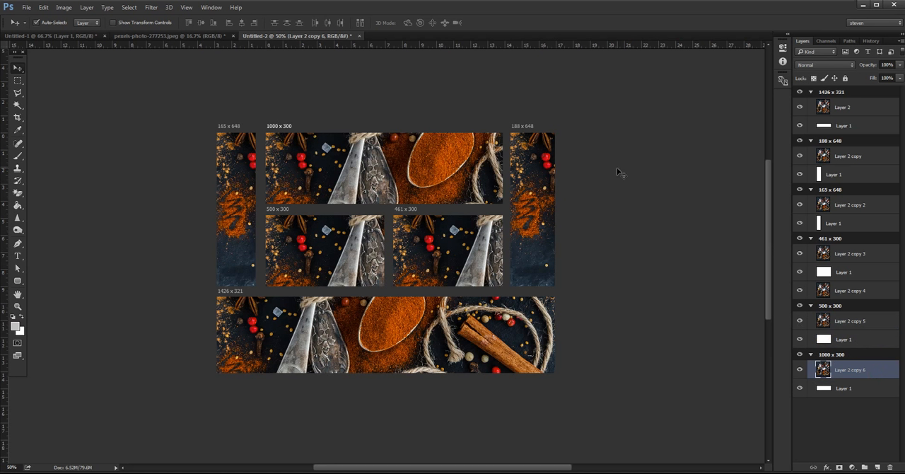
- Delete the upper, surplus photo copy from the 461 x 300 artboard
click(801, 255)
click(881, 256)
key(Delete)
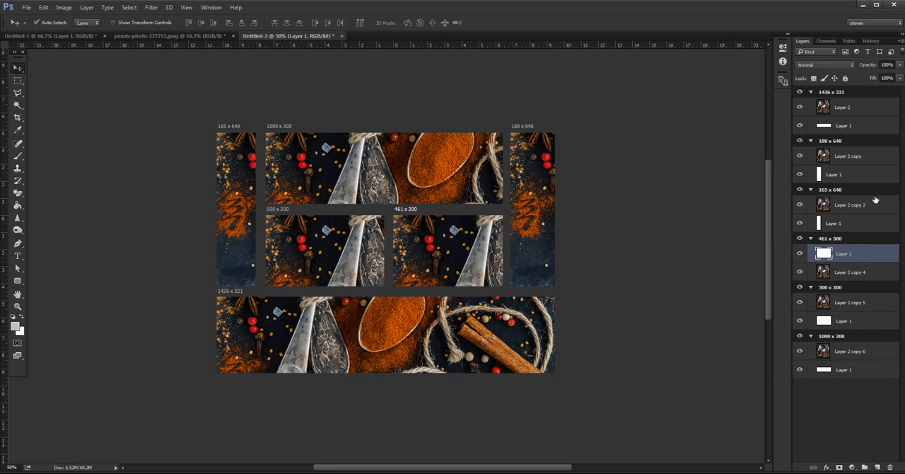
- Move the remaining photo layer above the white layer in the 461 x 300 artboard
click(810, 92)
click(810, 103)
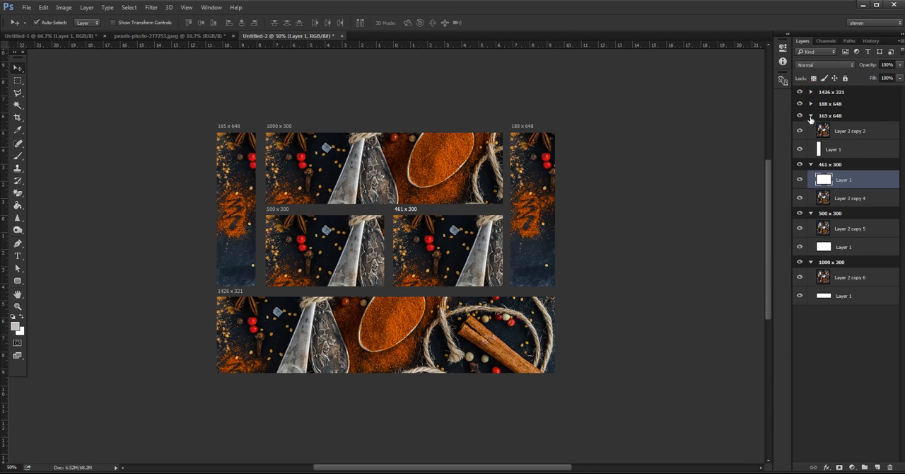
click(810, 115)
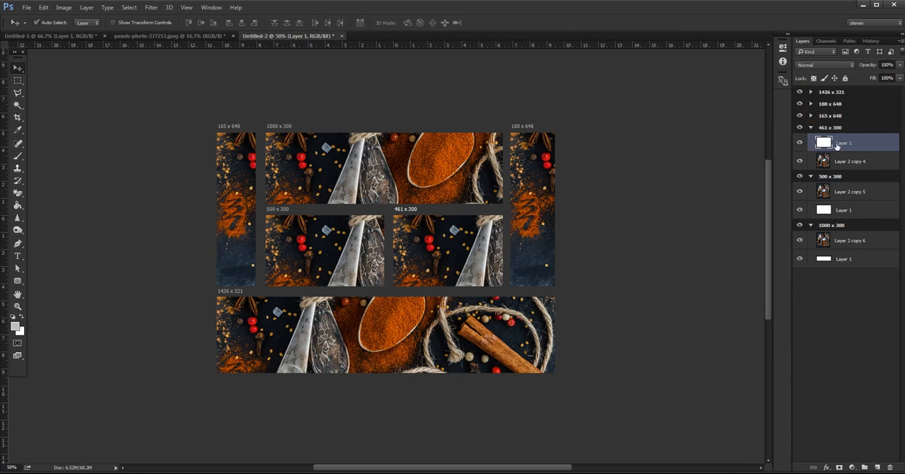
drag(845, 161, 848, 139)
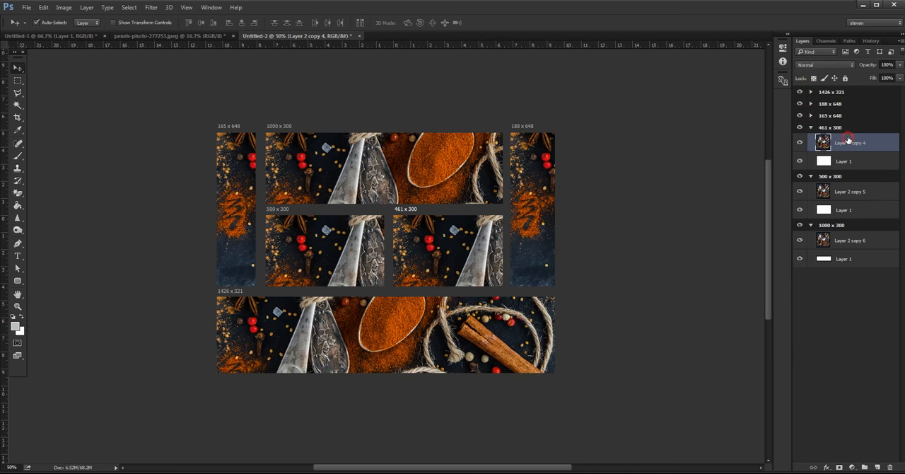
click(810, 115)
click(810, 103)
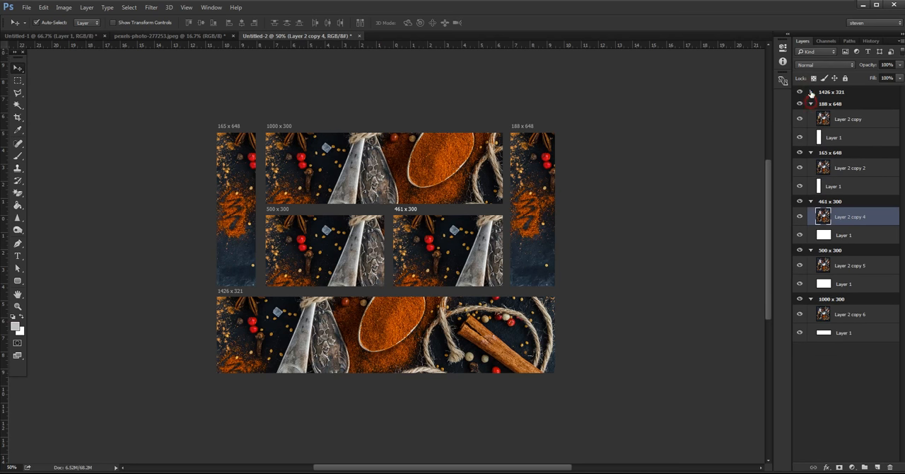
click(811, 92)
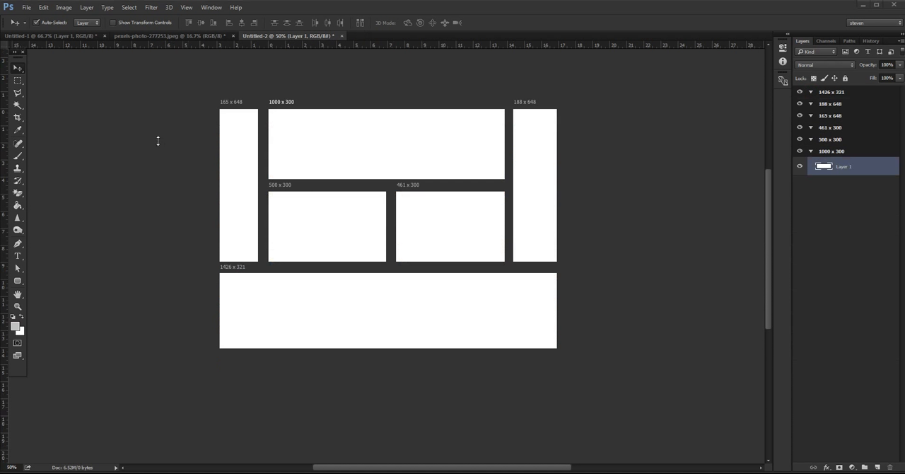
- Bring the spice photo from pexels-photo-277253.jpeg into the Untitled-2 document above the emptied artboards
click(197, 35)
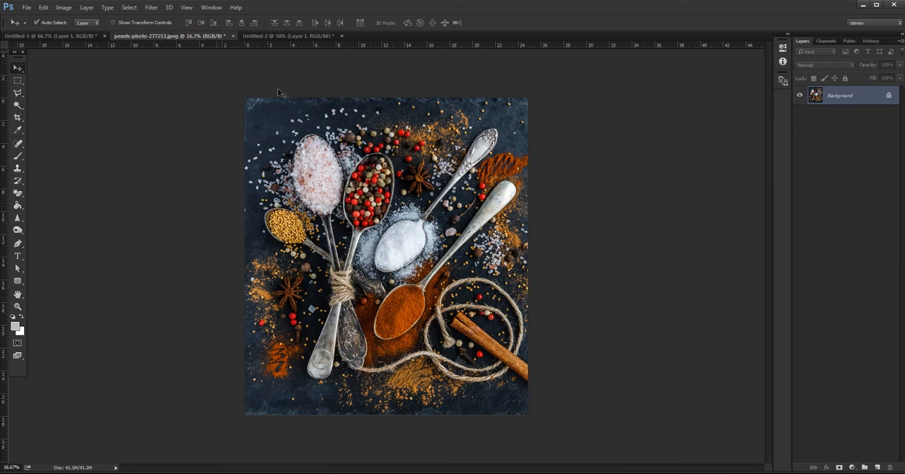
click(264, 36)
drag(263, 36, 262, 88)
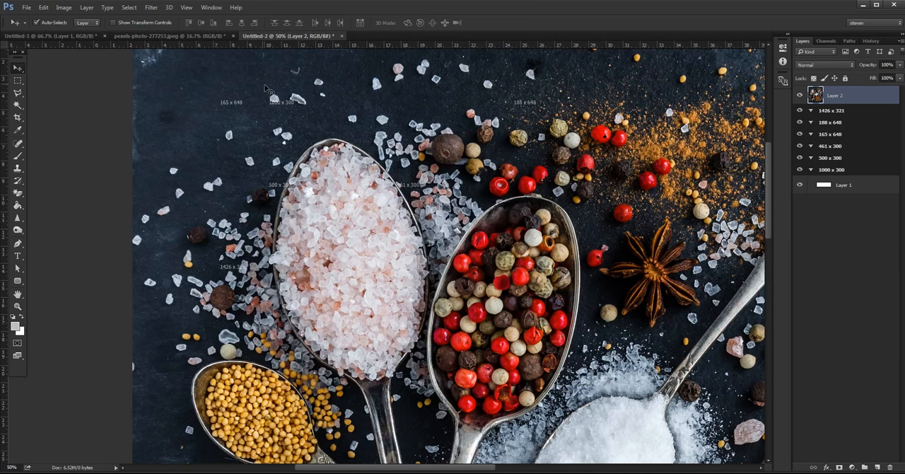
key(ctrl+minus)
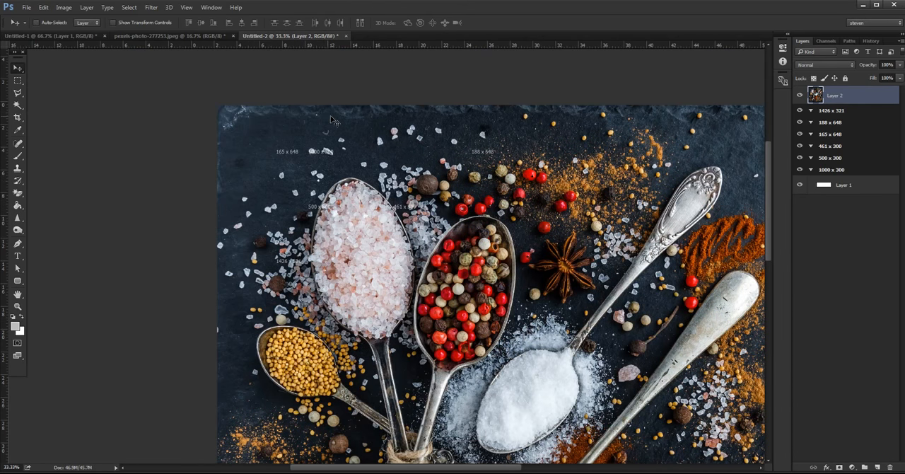
- Scale the spice photo proportionally to about 49.9% and position it so it covers the whole artboard layout
key(ctrl+t)
drag(216, 107, 416, 300)
drag(510, 353, 376, 198)
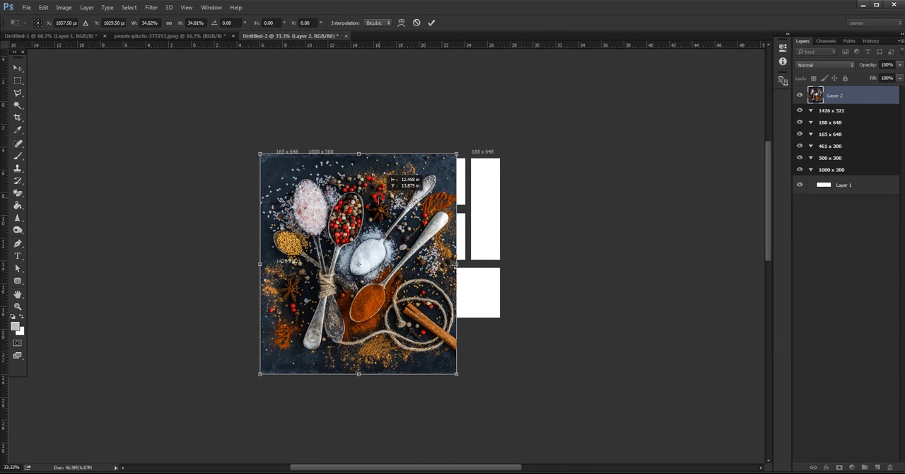
drag(458, 153, 486, 134)
drag(433, 217, 461, 199)
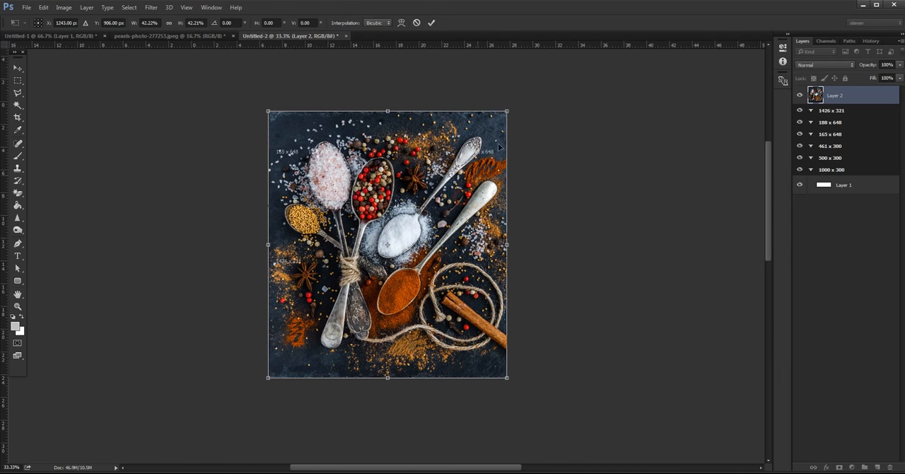
drag(506, 109, 536, 90)
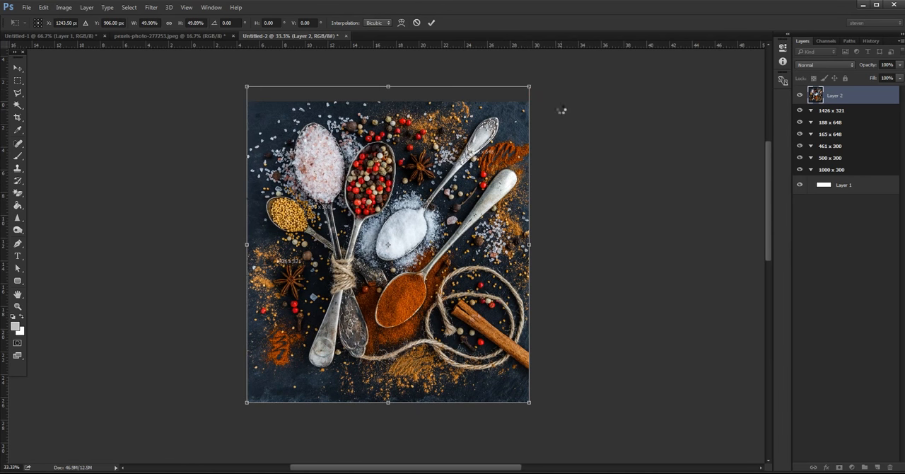
key(Return)
- Place the photo layer in the 1000 x 300 artboard and duplicate it into the 500 x 300 artboard
drag(858, 96, 869, 174)
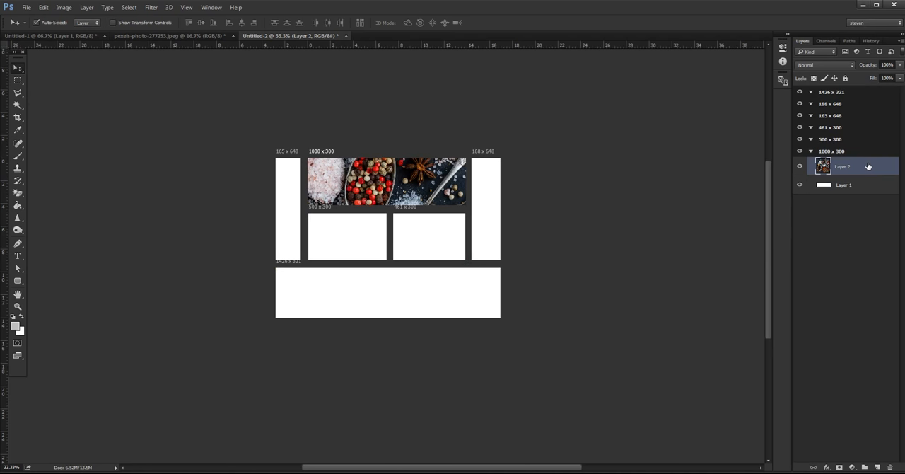
mouse_move(869, 165)
mouse_down()
mouse_move(869, 184)
mouse_move(867, 165)
mouse_up()
right_click(867, 165)
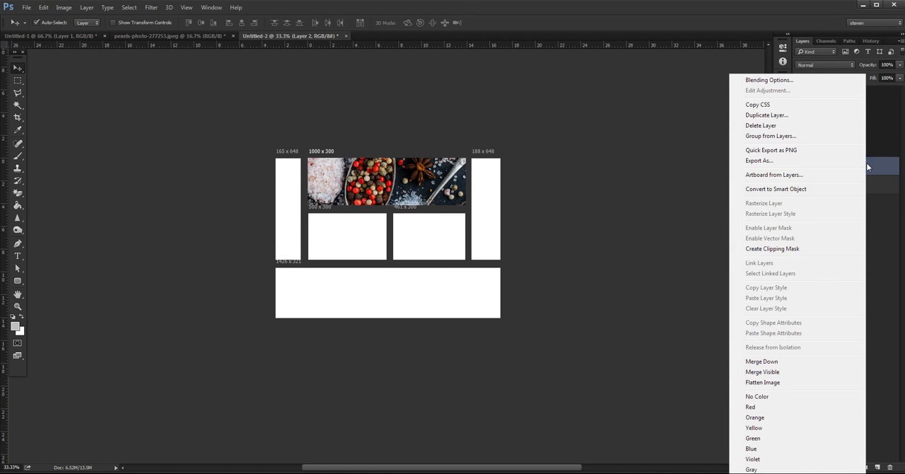
click(780, 116)
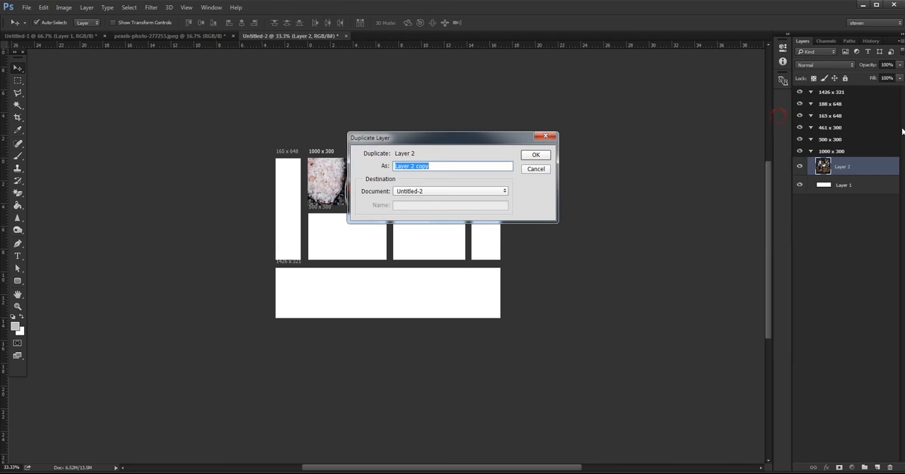
click(536, 154)
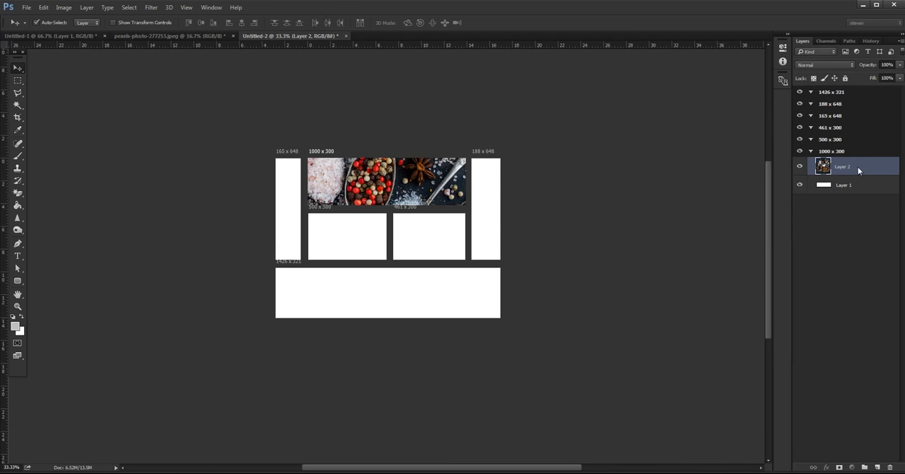
drag(863, 94, 861, 161)
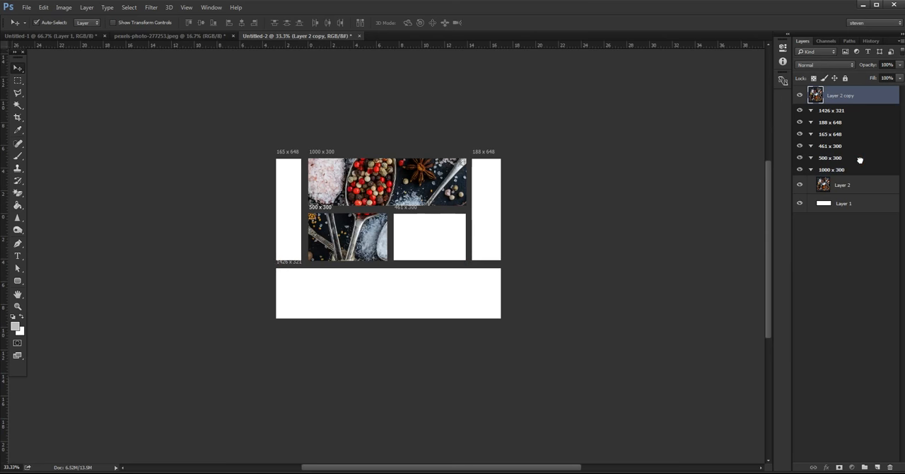
- Duplicate the photo layer from the 500 x 300 artboard and place the copy in the 461 x 300 artboard
right_click(880, 149)
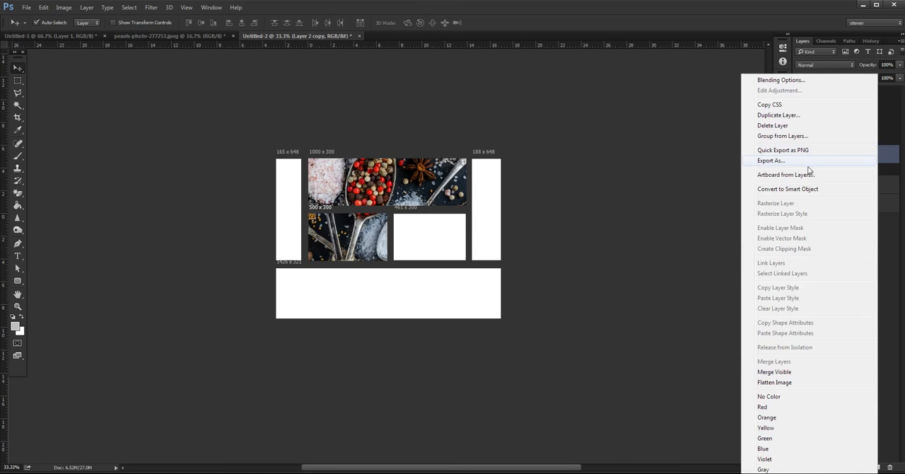
click(778, 114)
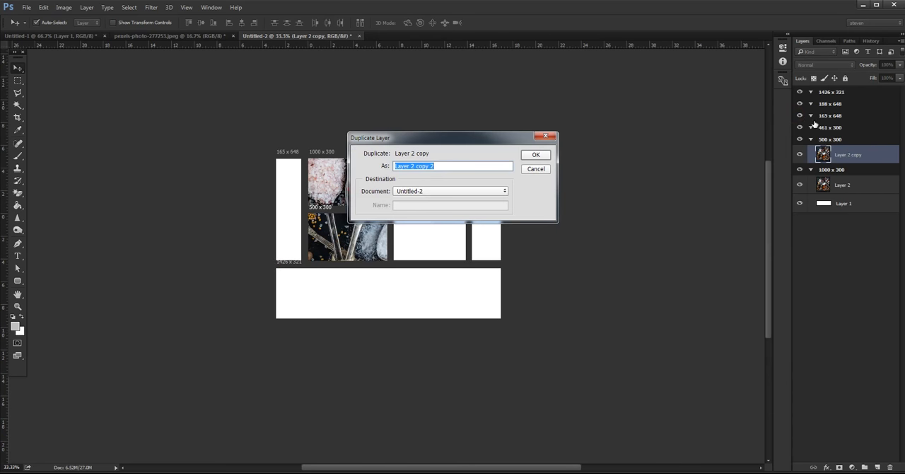
click(537, 155)
drag(858, 96, 856, 149)
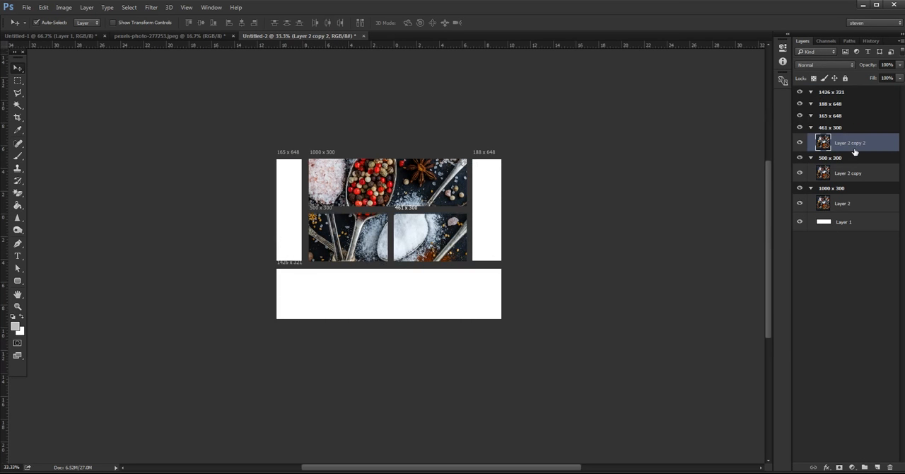
- Duplicate the photo layer from the 461 x 300 artboard and place the copy inside the 165 x 648 artboard
click(874, 142)
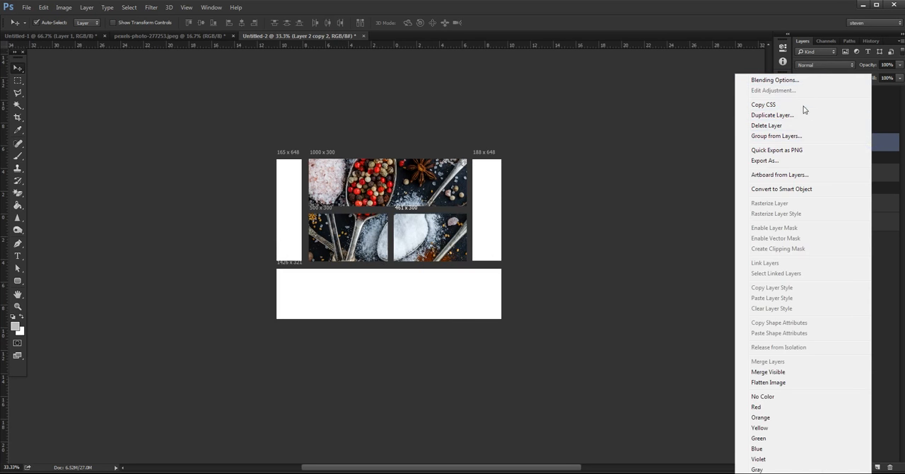
click(805, 115)
click(536, 155)
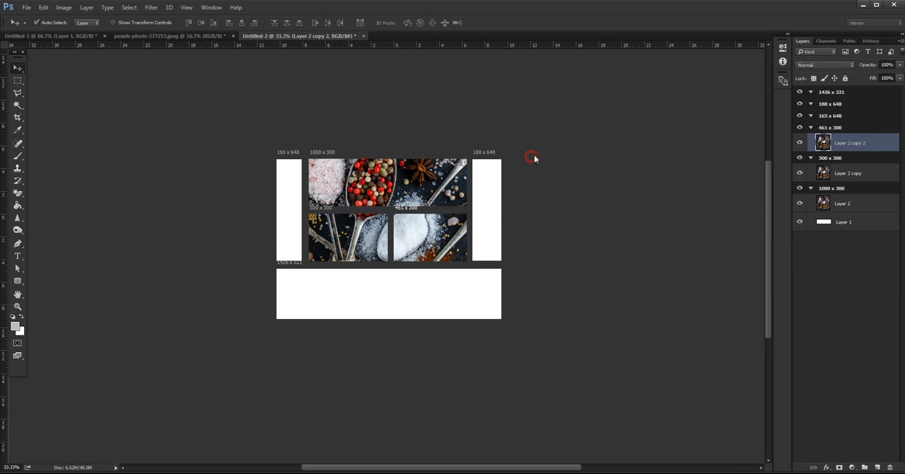
drag(869, 96, 862, 141)
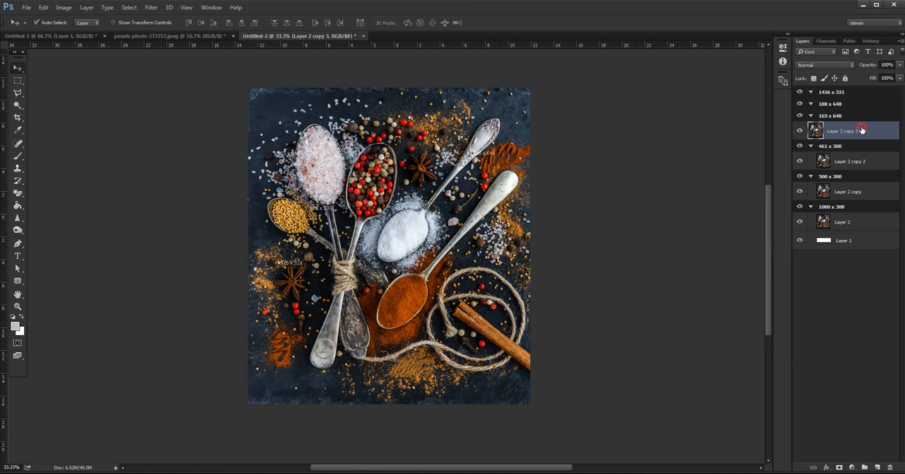
key(ctrl+z)
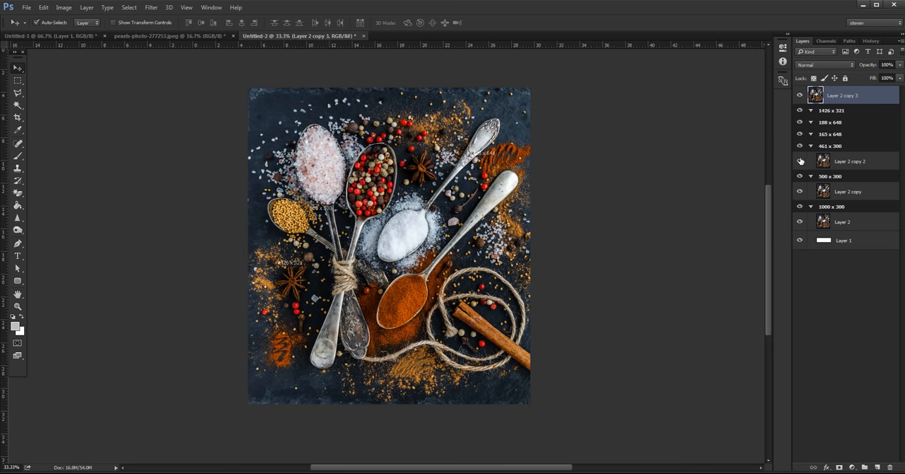
click(799, 95)
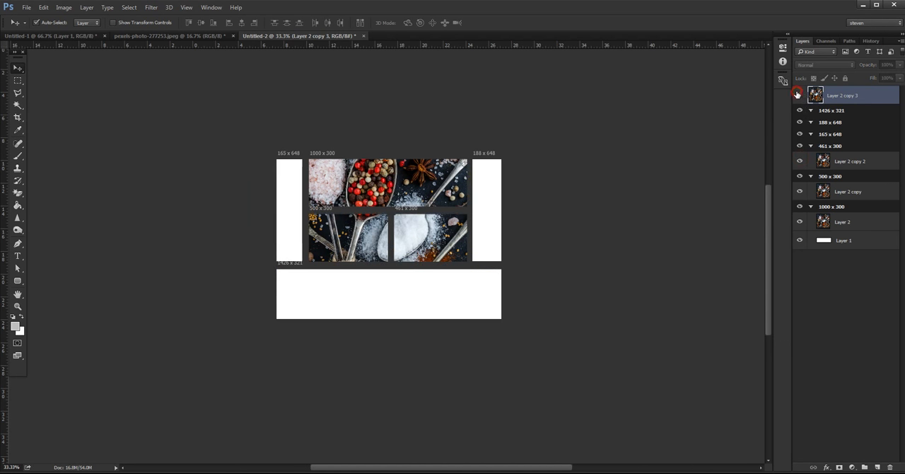
click(800, 133)
click(800, 133)
click(799, 94)
drag(879, 96, 865, 138)
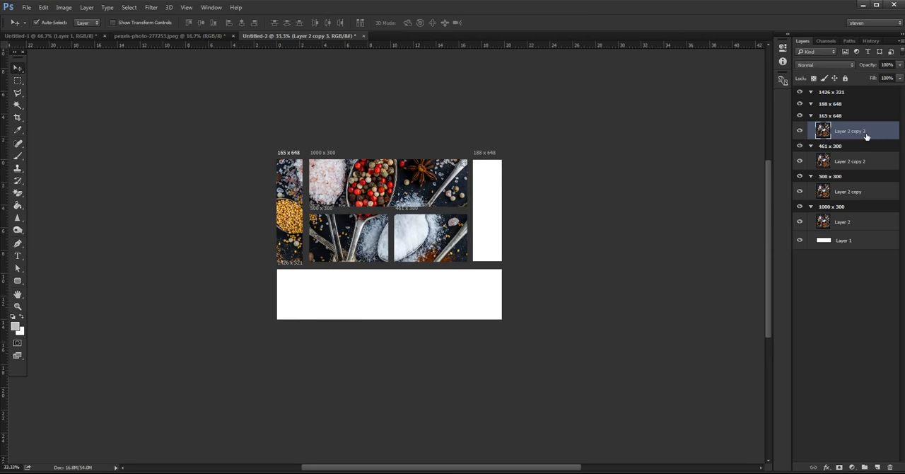
- Duplicate the photo layer from the 165 x 648 artboard and place the copy in the 188 x 648 artboard
right_click(864, 130)
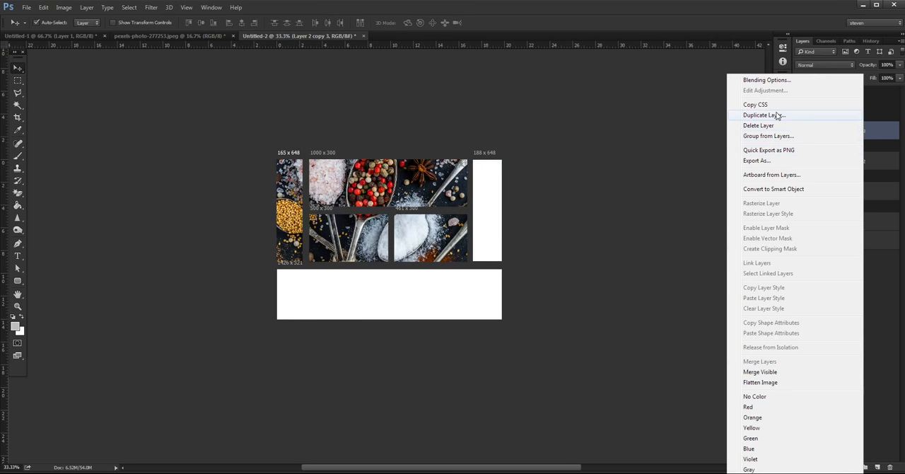
click(779, 117)
click(545, 155)
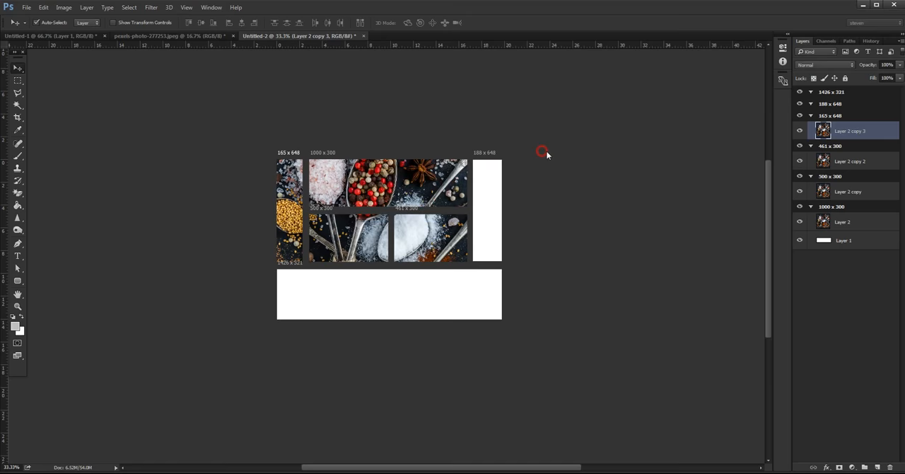
mouse_move(869, 94)
mouse_down()
mouse_move(864, 138)
mouse_move(865, 106)
mouse_up()
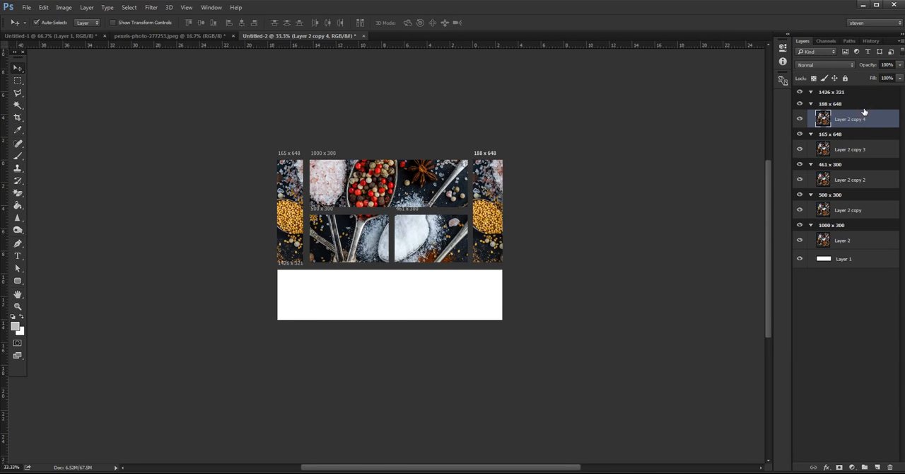
- Duplicate the photo layer from the 188 x 648 artboard and place the copy in the 1426 x 321 artboard
right_click(881, 116)
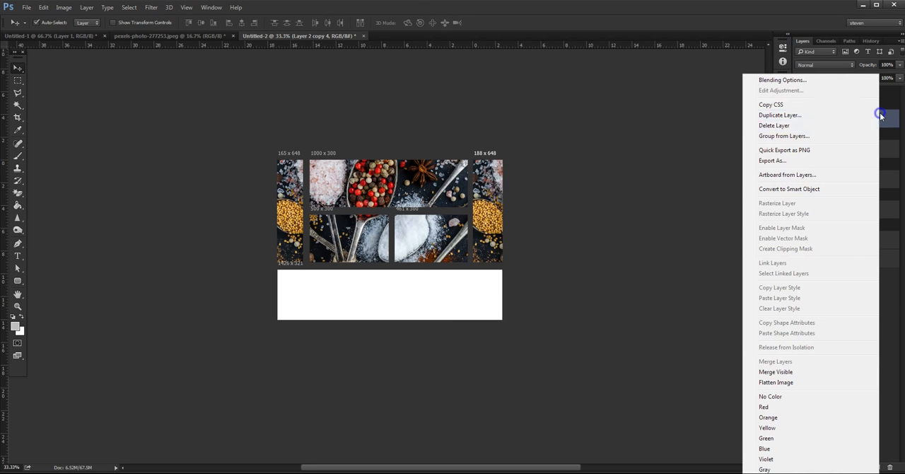
click(817, 115)
click(536, 155)
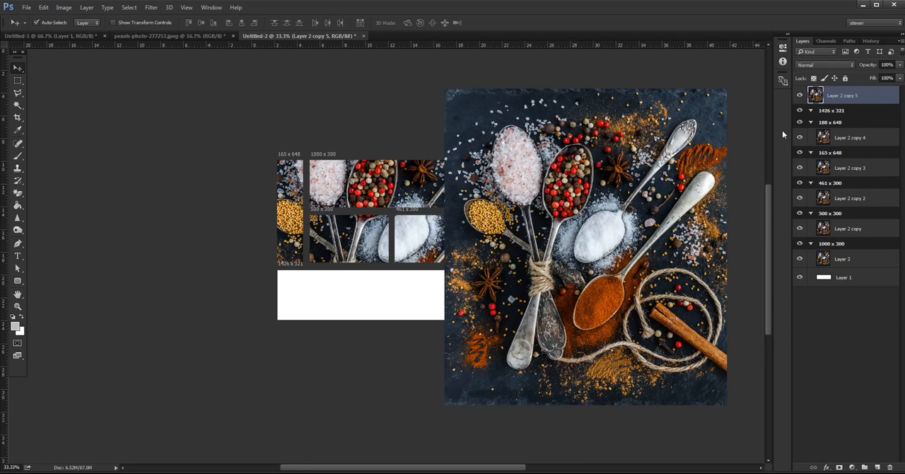
drag(871, 96, 867, 118)
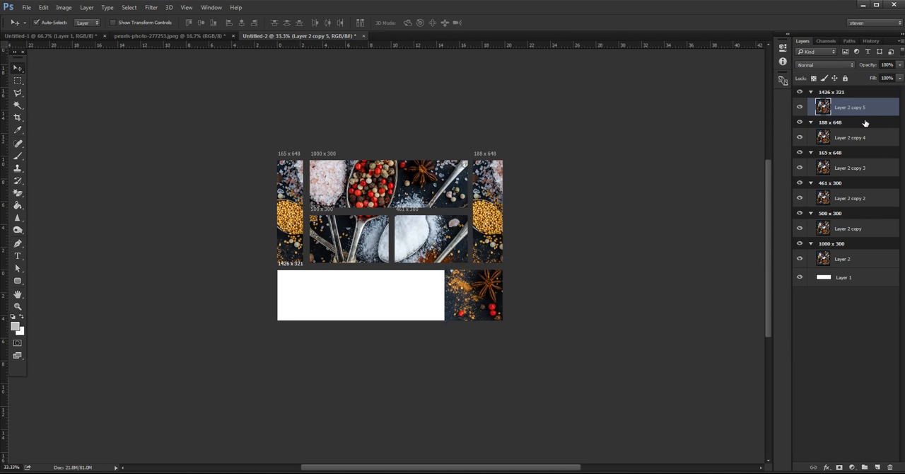
- Hide the white Layer 1 beneath the photo in the 1000 x 300 artboard
click(343, 300)
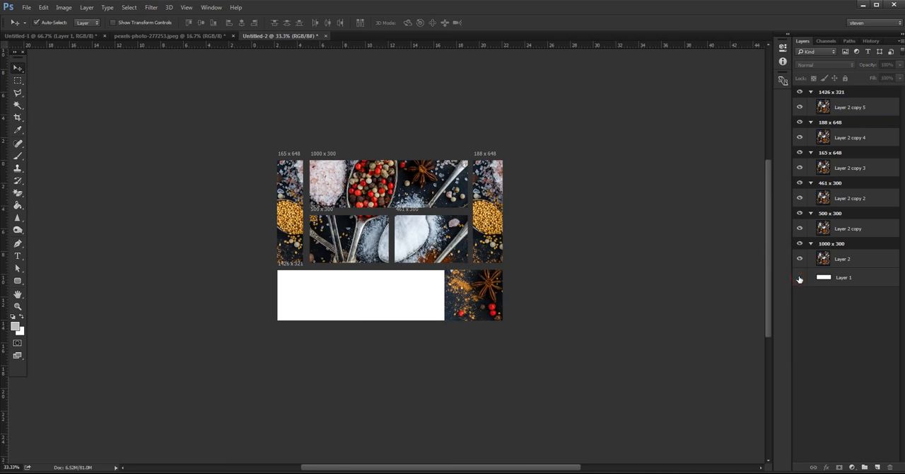
click(799, 278)
click(799, 259)
click(799, 259)
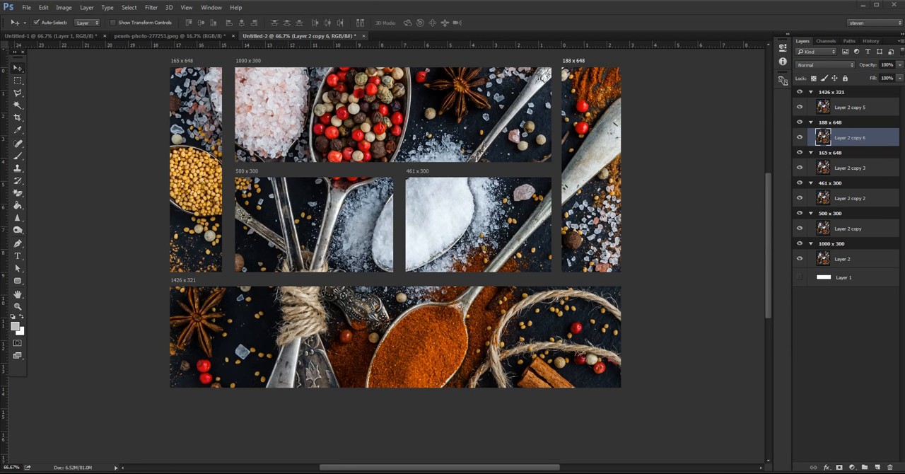
- Collapse all six artboards, from 1426 x 321 down to 1000 x 300, in the layer list
click(810, 92)
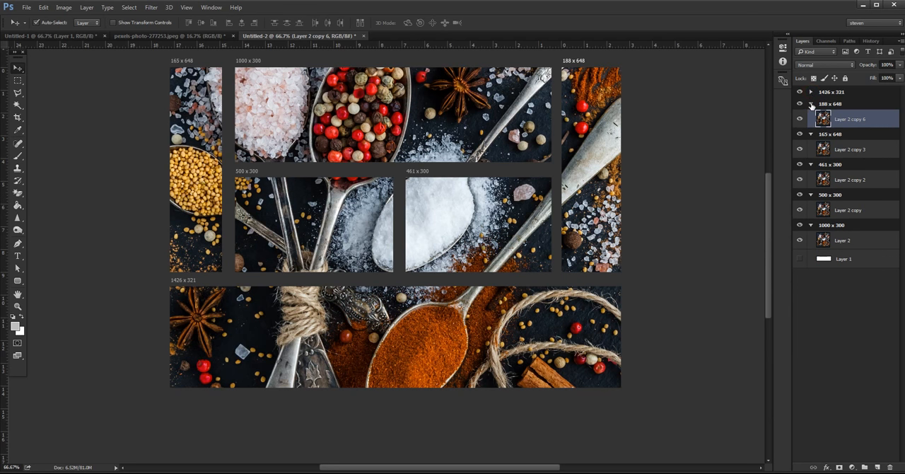
click(811, 104)
click(812, 116)
click(811, 128)
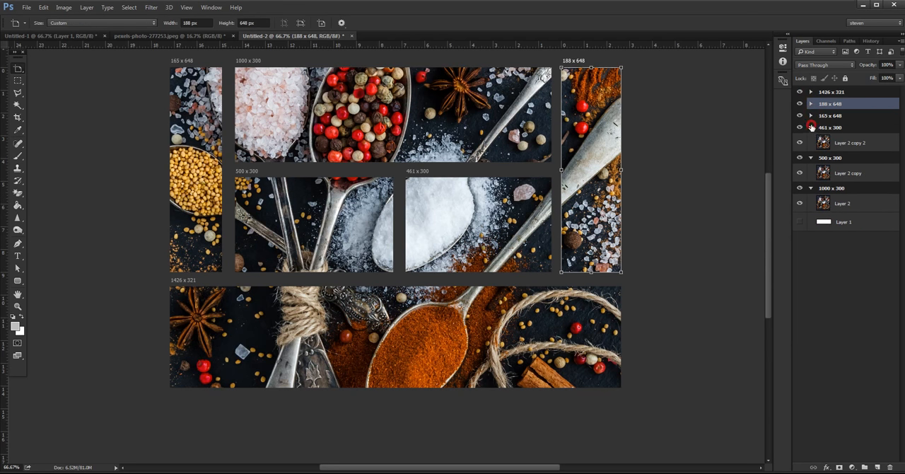
click(811, 140)
click(811, 151)
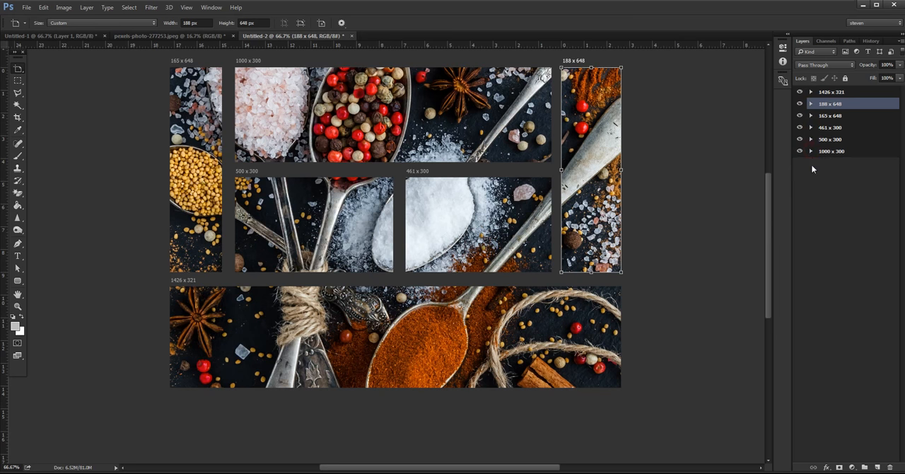
- Try to export the artboards to PDF
click(18, 80)
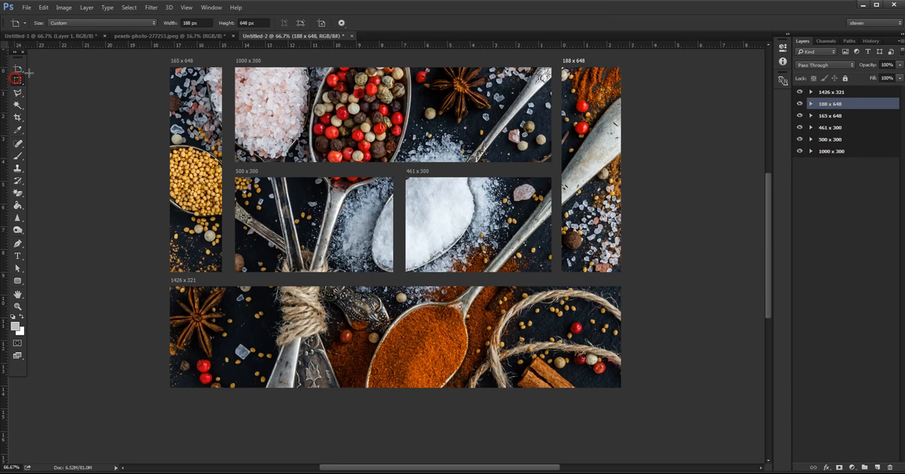
click(26, 7)
mouse_move(94, 144)
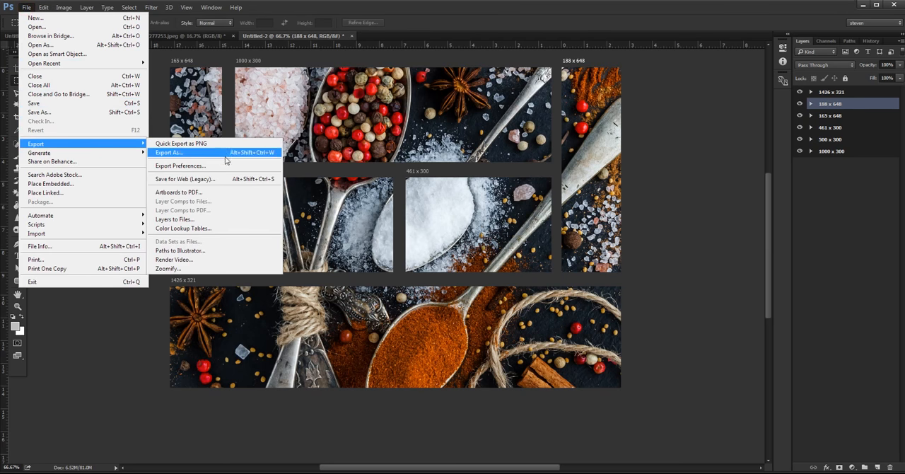
click(177, 192)
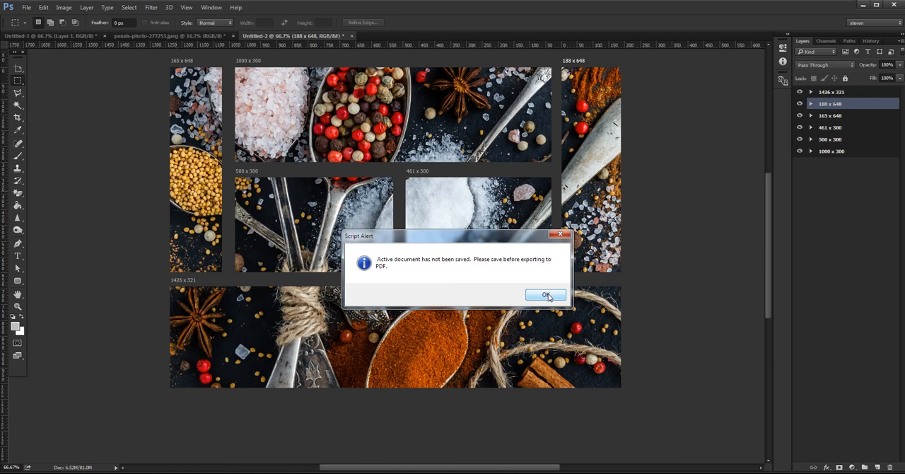
click(546, 297)
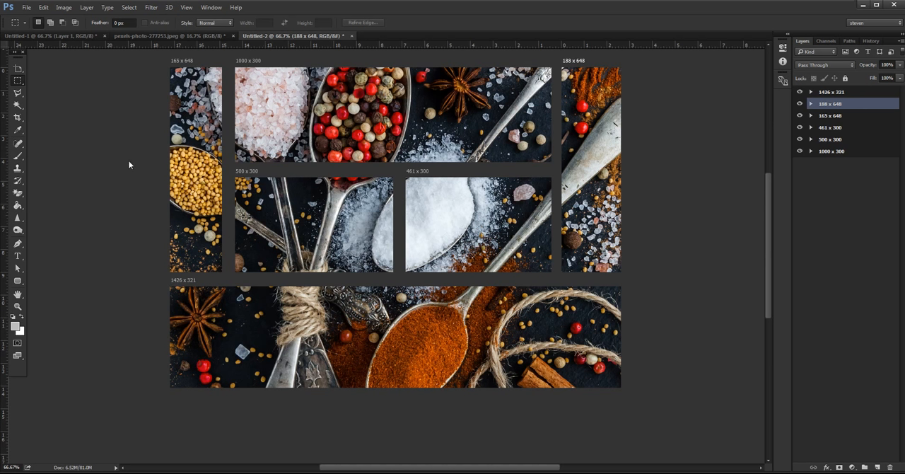
- Save the document to the Desktop as banners 2.psd in Photoshop format with Maximize Compatibility enabled
key(ctrl+shift+s)
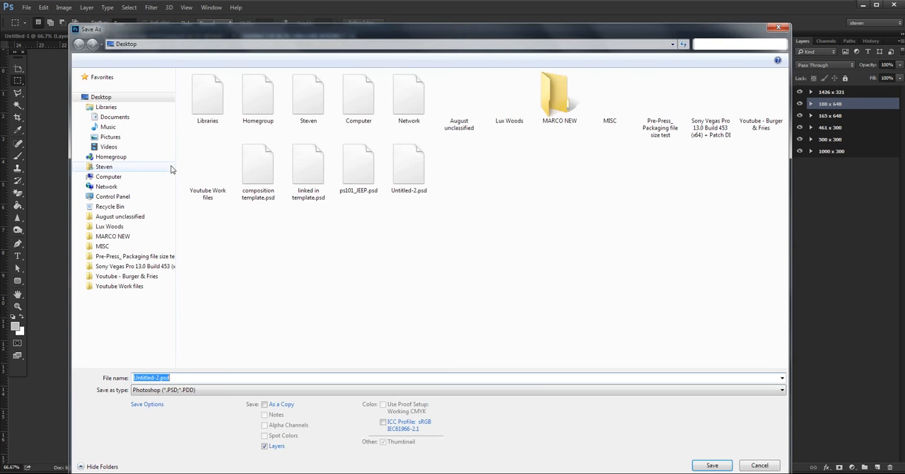
click(161, 378)
drag(157, 376, 121, 382)
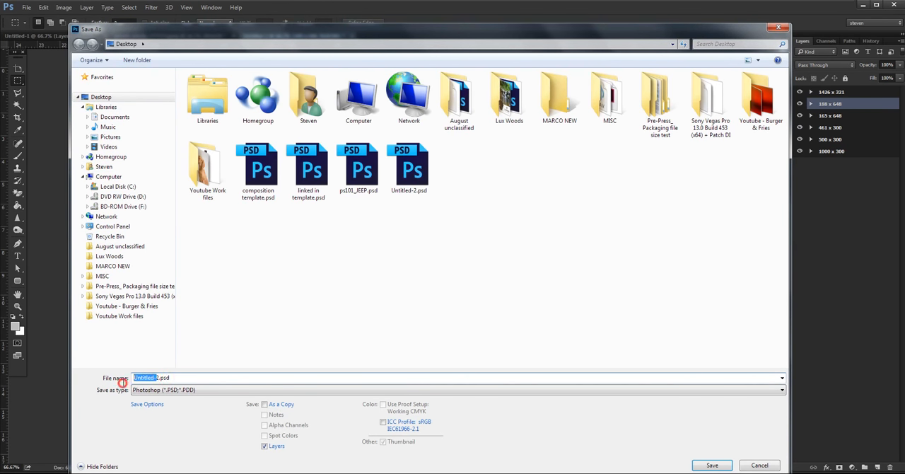
text(banners)
click(712, 465)
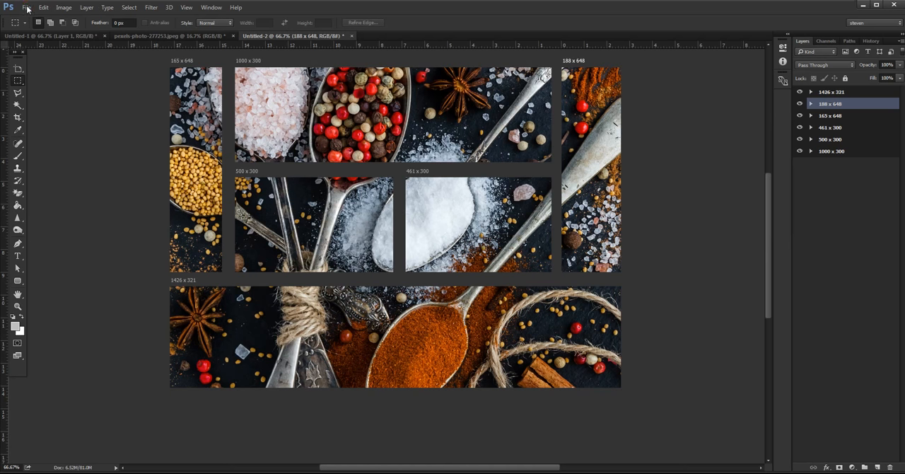
key(ctrl+s)
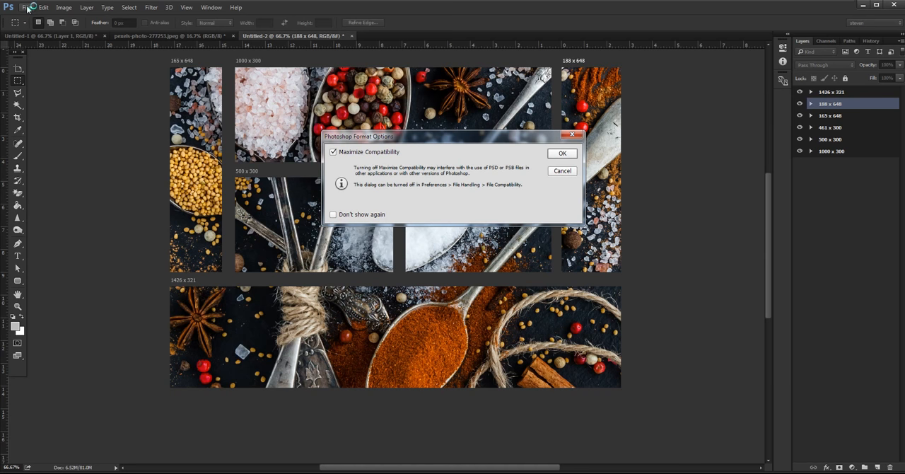
click(557, 153)
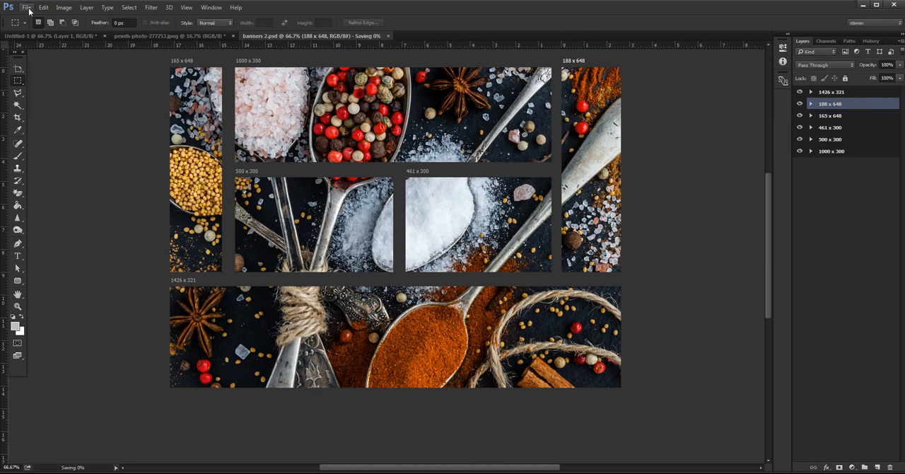